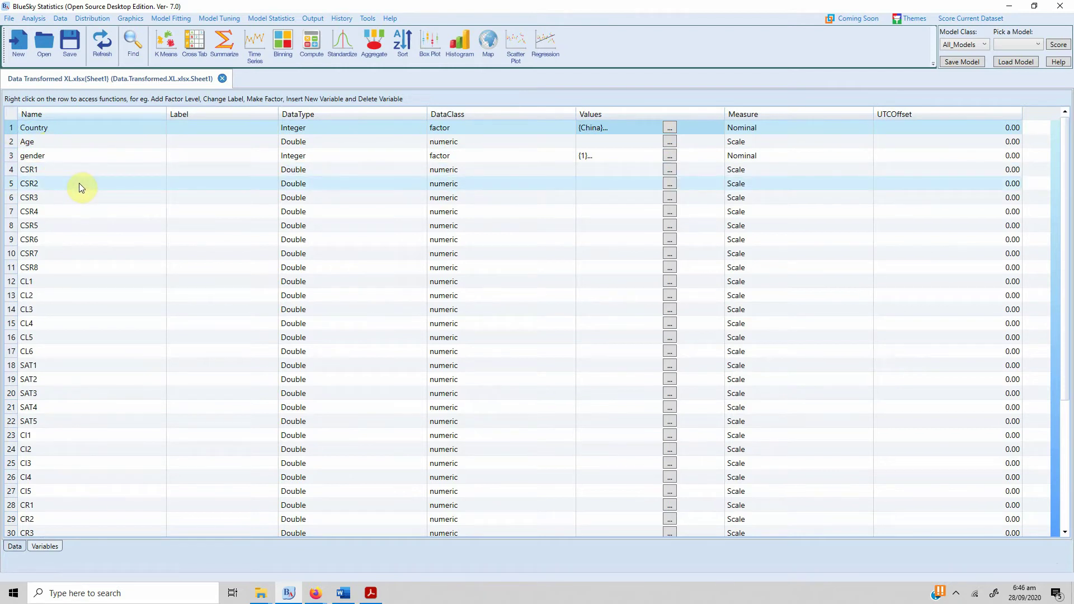
scroll(81, 185, down, 1)
scroll(81, 185, down, 1)
scroll(80, 185, down, 1)
scroll(81, 184, down, 2)
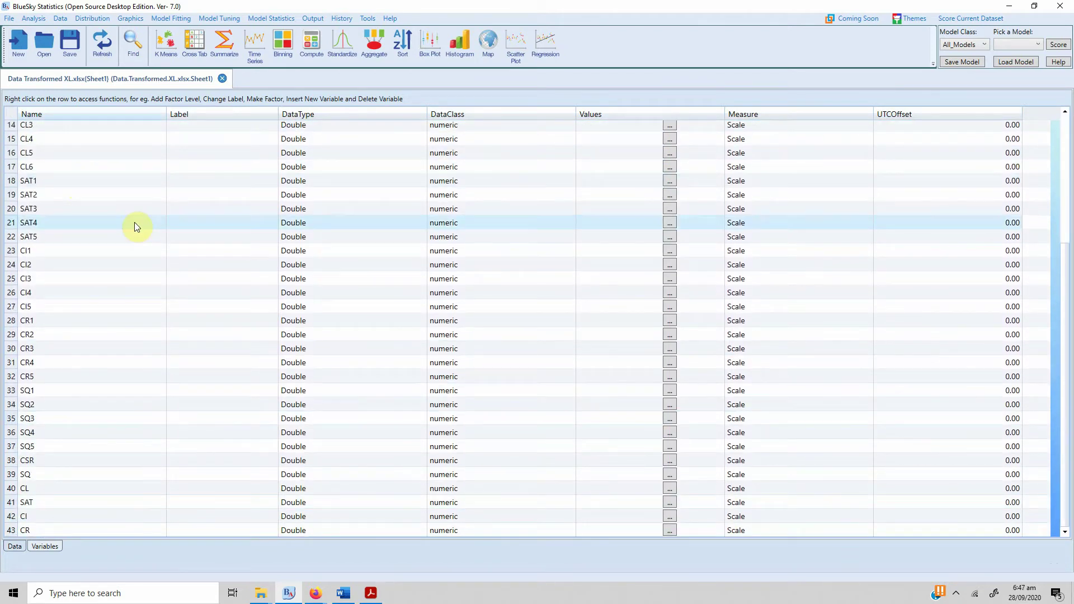
Step: Bring up the survey data grid and the Analysis menu
click(17, 546)
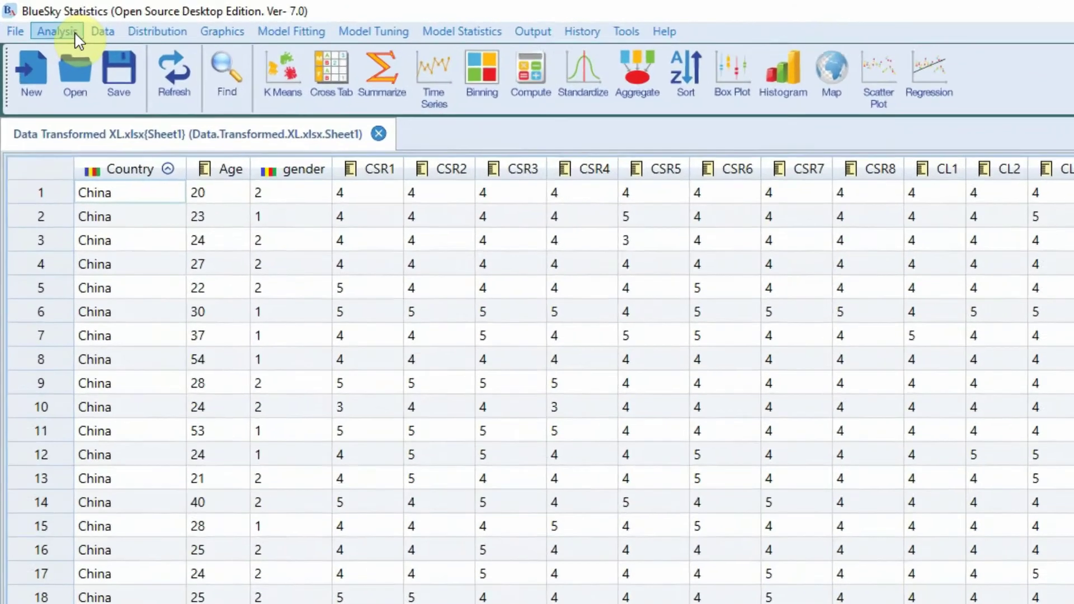
click(38, 19)
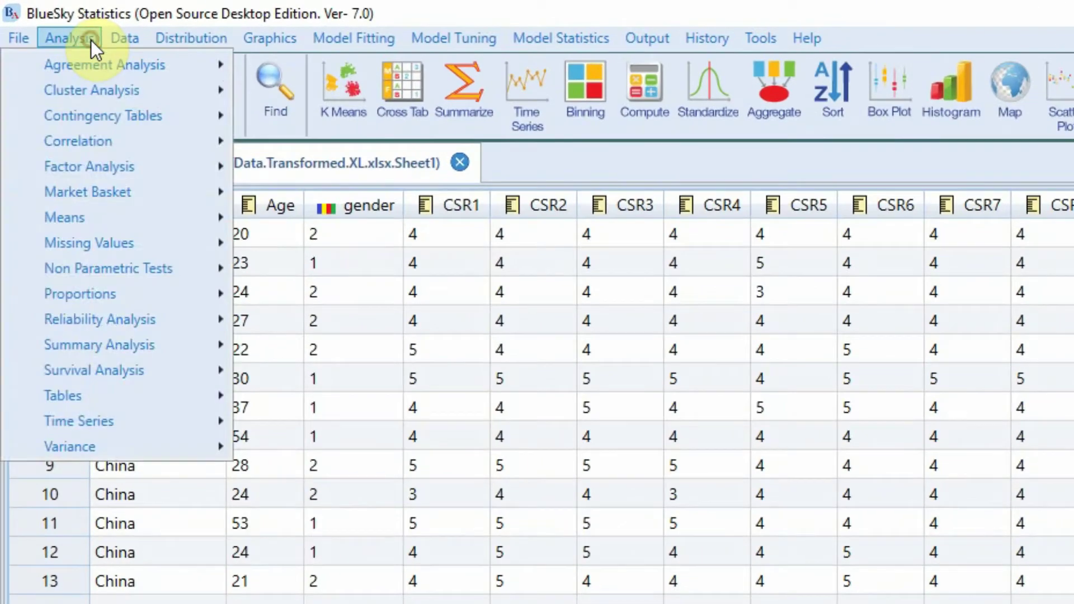
mouse_move(64, 395)
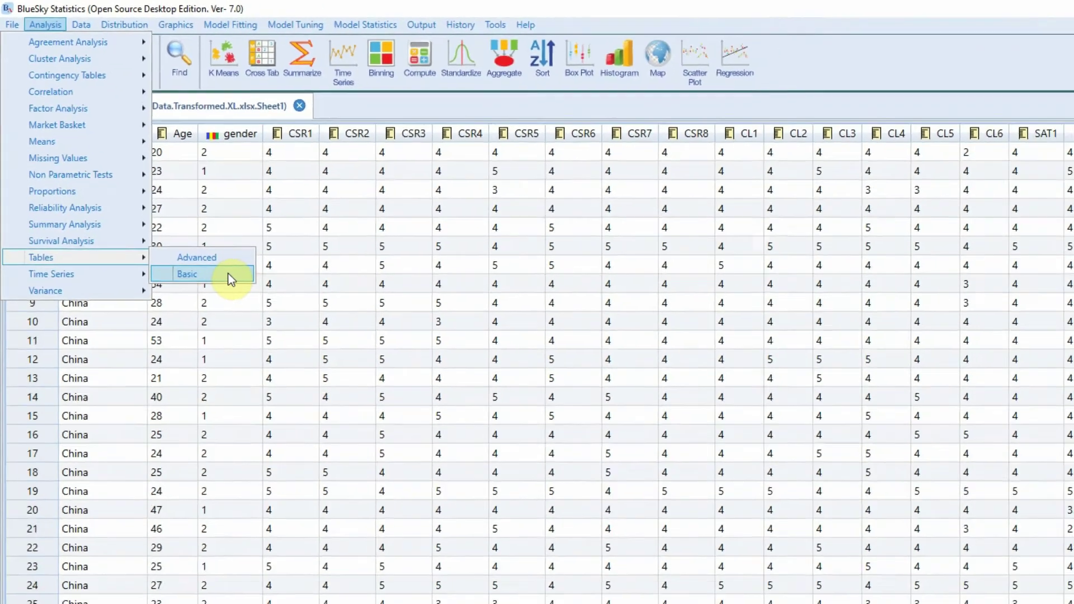
Step: Start the basic Variable Summaries Table and browse the composite score variables
click(350, 420)
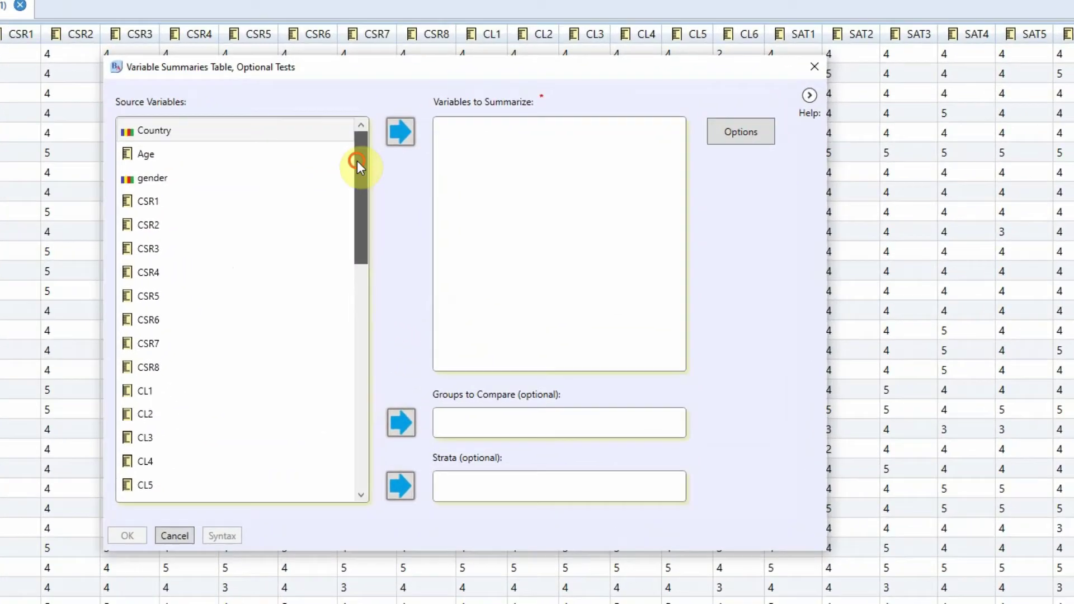
drag(323, 168, 338, 435)
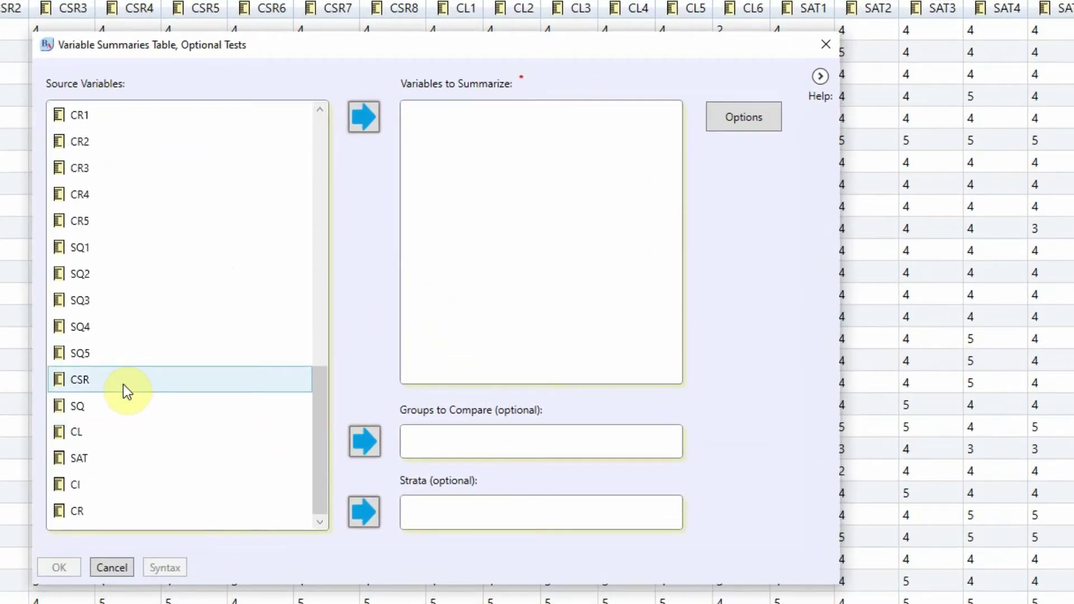
click(123, 382)
click(119, 405)
click(118, 430)
click(118, 459)
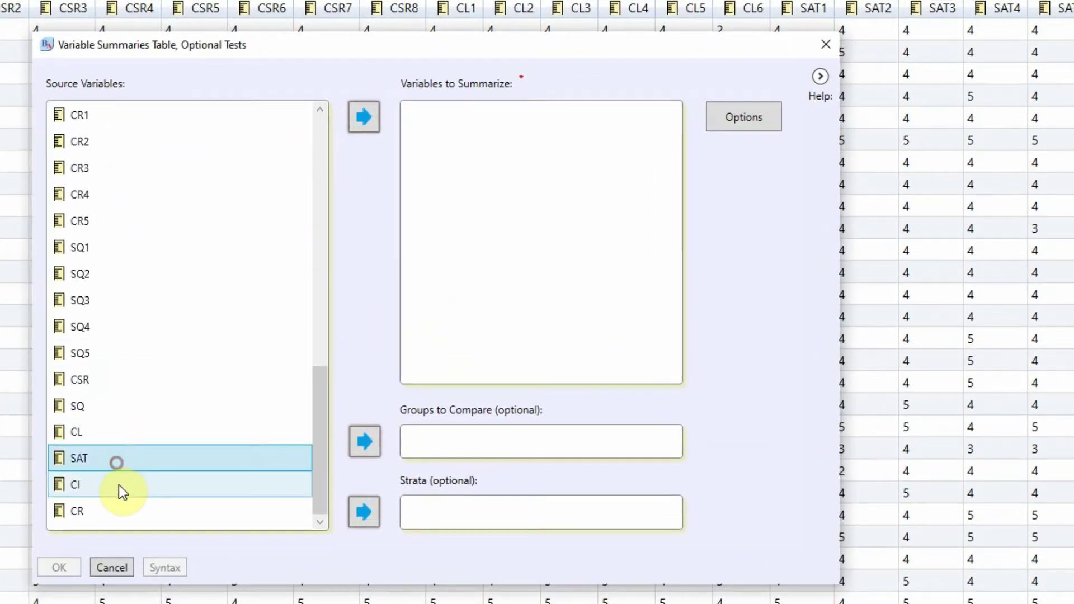
click(119, 504)
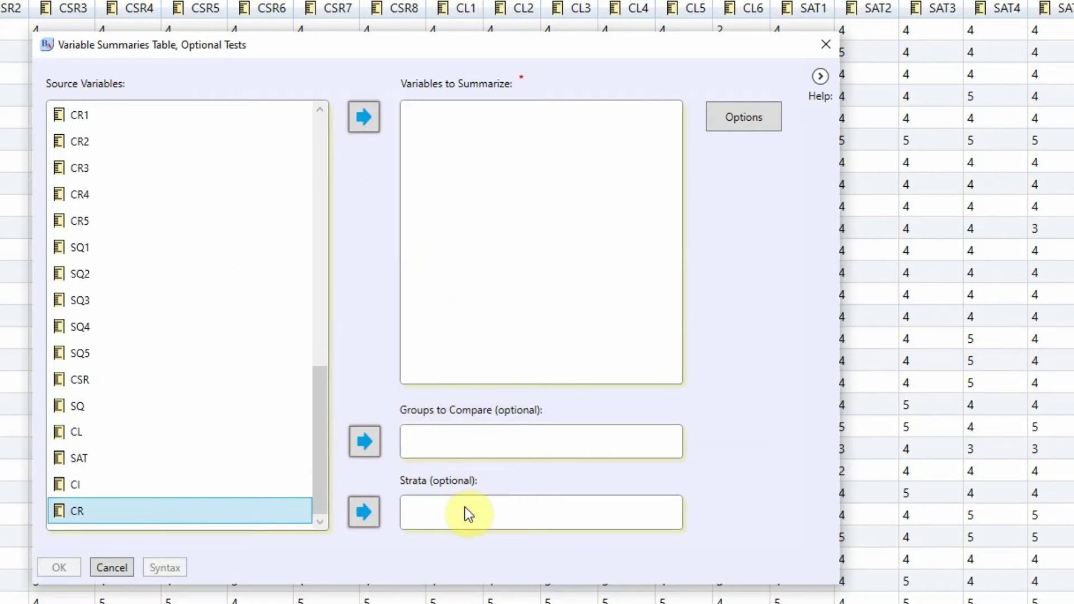
drag(323, 468, 345, 126)
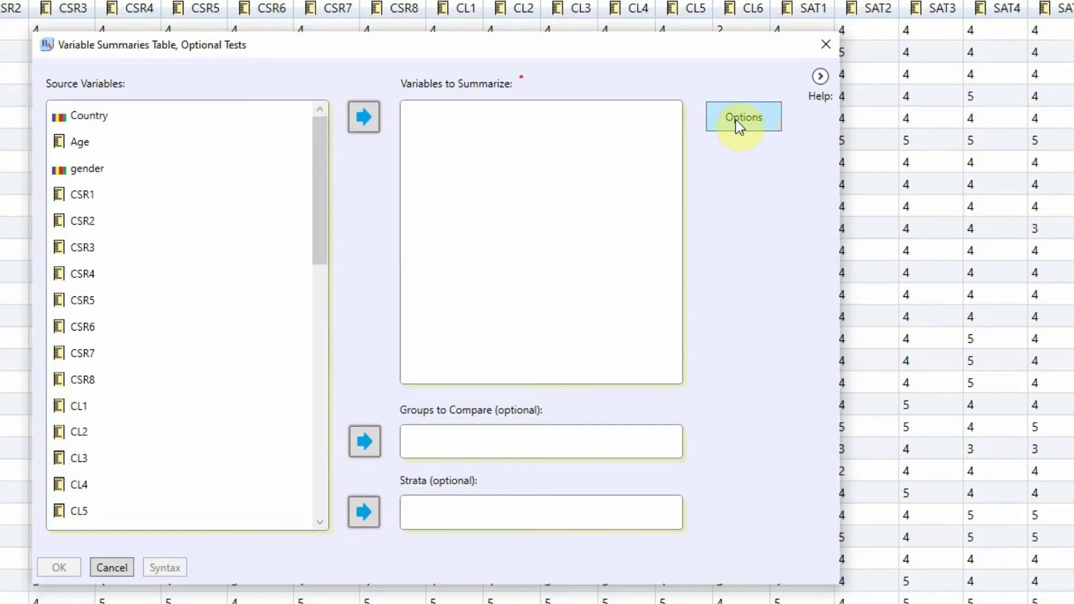
Step: Assign CSR to Variables to Summarize and gender to Groups to Compare
click(137, 126)
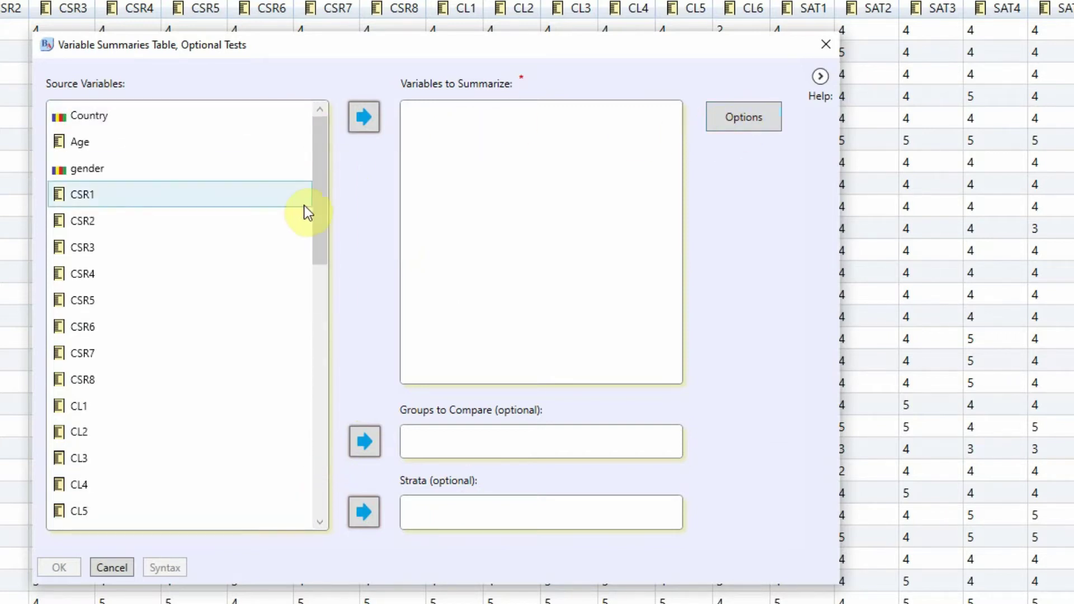
drag(314, 186, 319, 480)
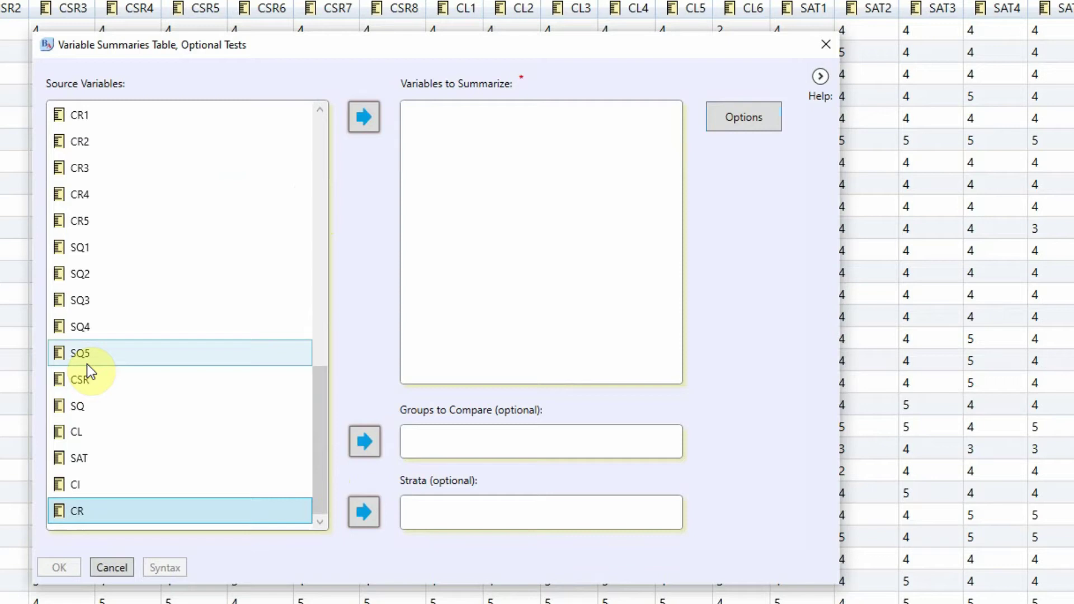
click(80, 382)
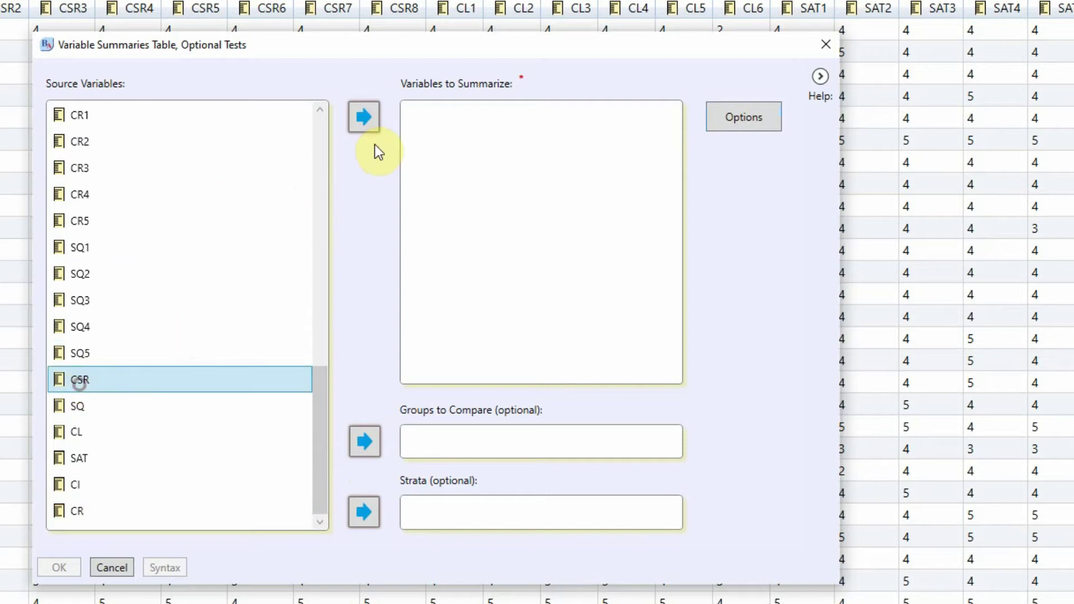
click(362, 119)
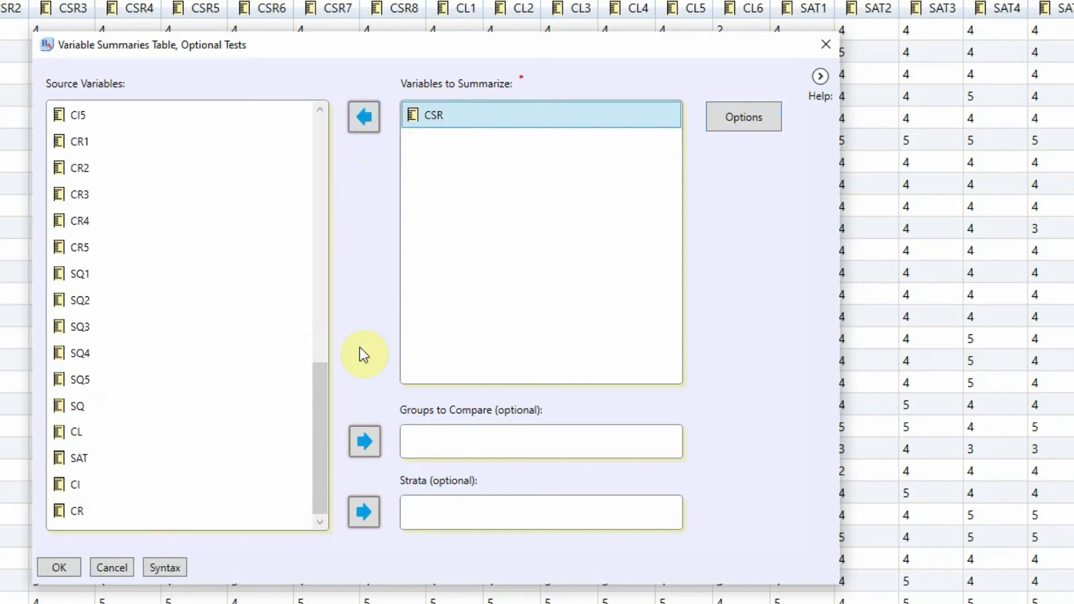
drag(319, 425, 320, 128)
drag(80, 168, 456, 431)
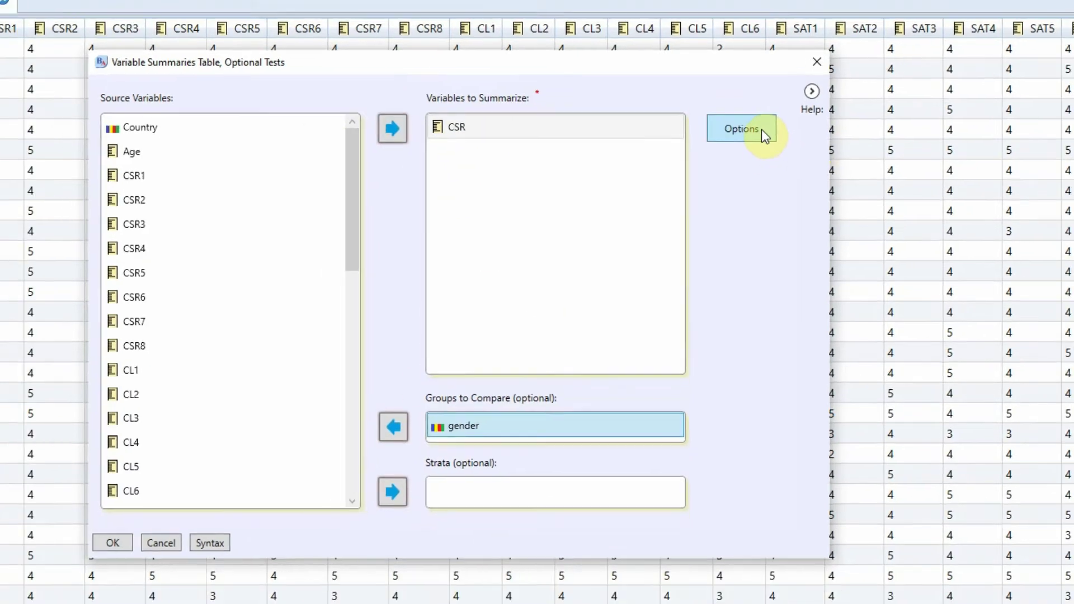
Step: Add Sample Size and remove Median (25th, 75th) in the summary statistics options
click(761, 126)
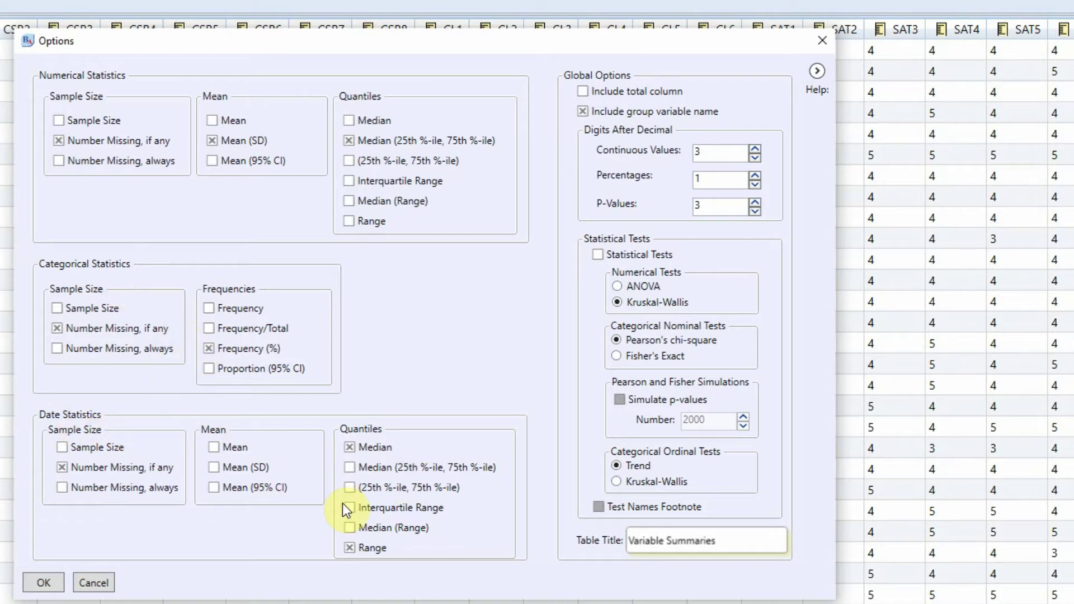
click(58, 121)
click(354, 135)
click(56, 585)
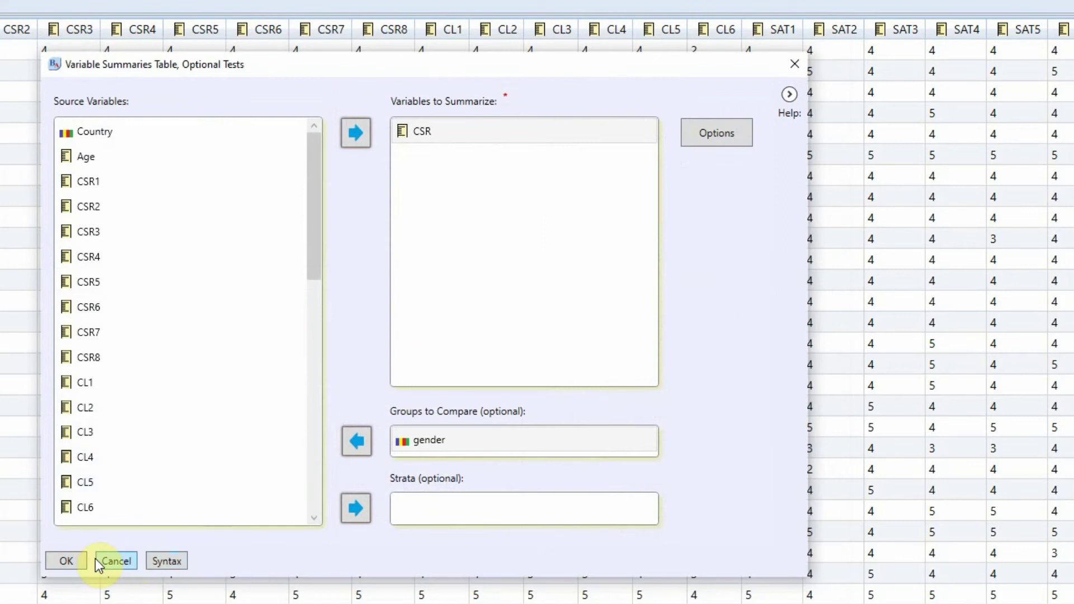
Step: Run the CSR-by-gender summary and select the CSR row in the output
click(67, 560)
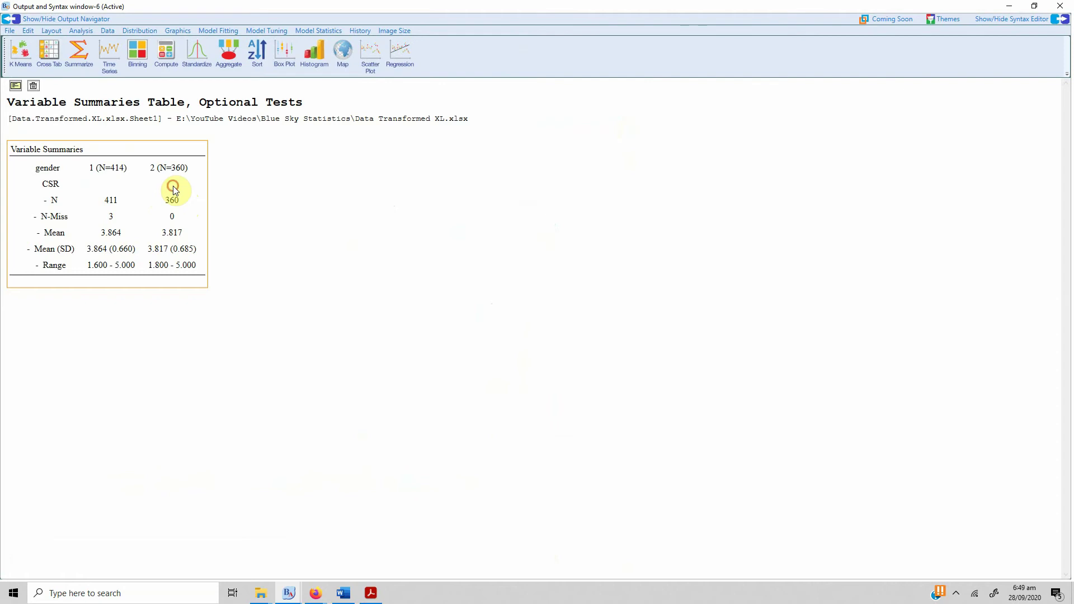
click(173, 186)
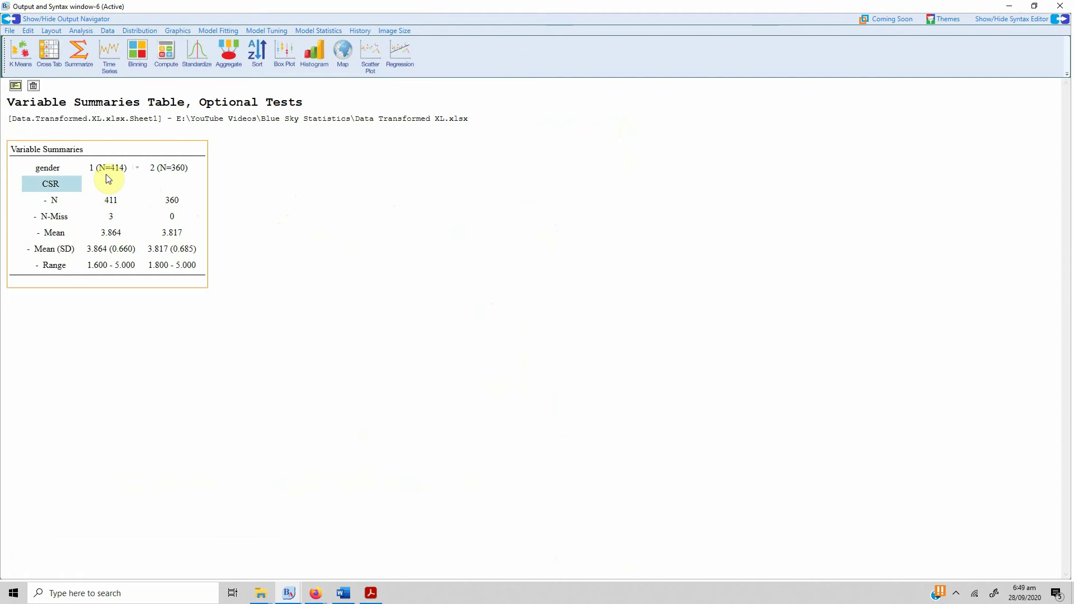
Step: Open the advanced Variable Summaries Table from Analysis > Tables, close it, then reopen it
click(69, 31)
mouse_move(30, 203)
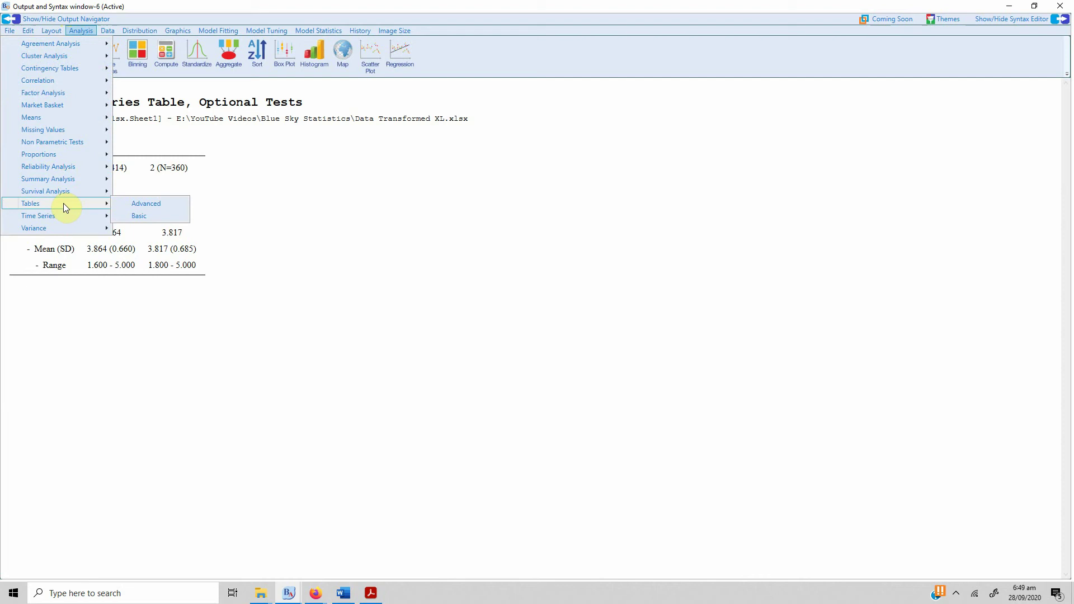
click(137, 208)
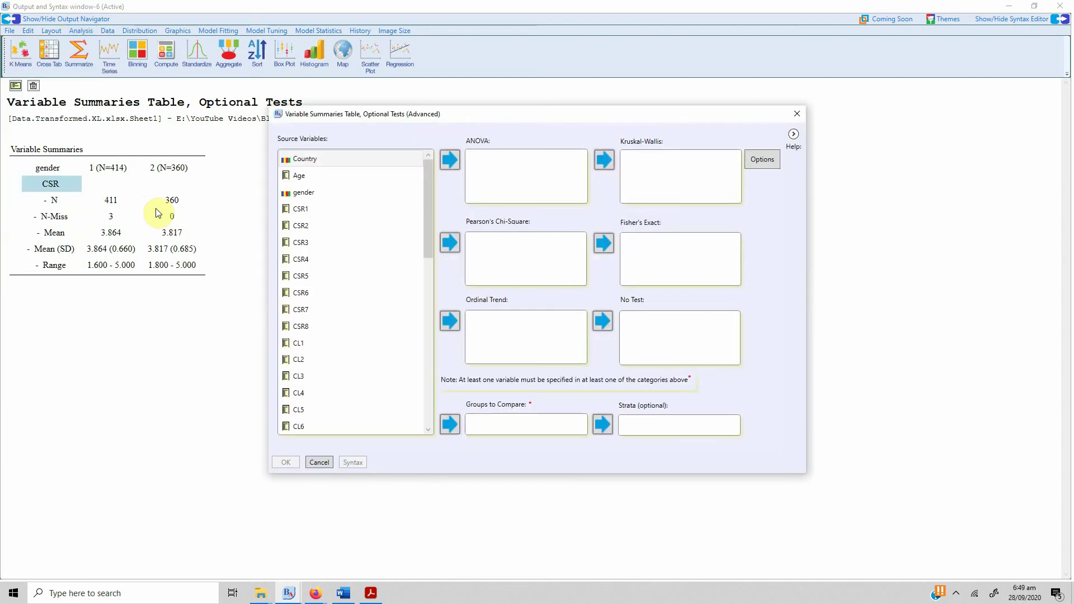
click(797, 114)
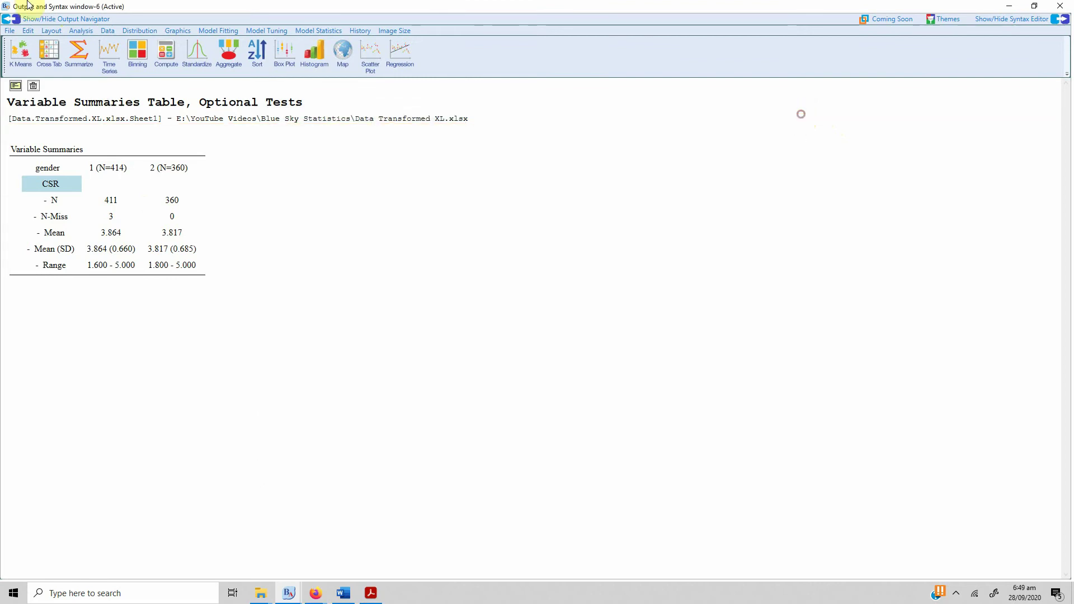
click(81, 31)
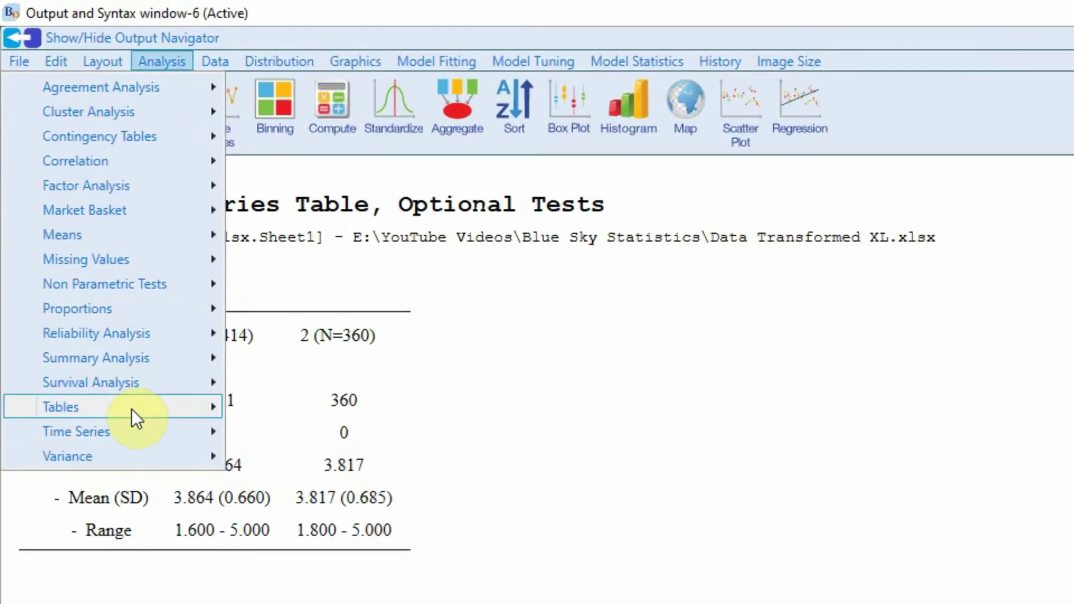
mouse_move(60, 407)
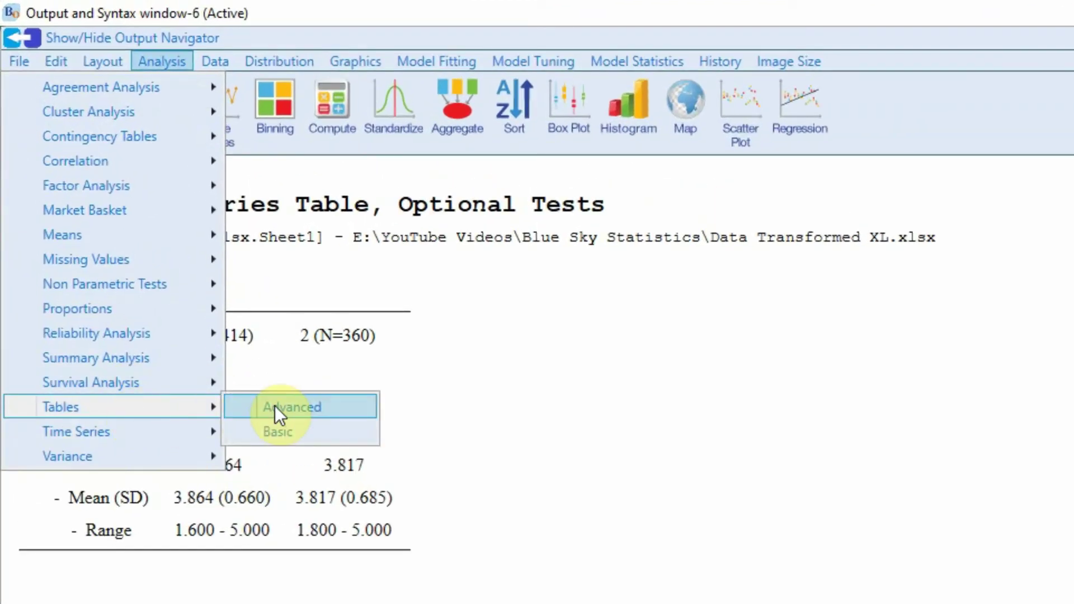
click(274, 406)
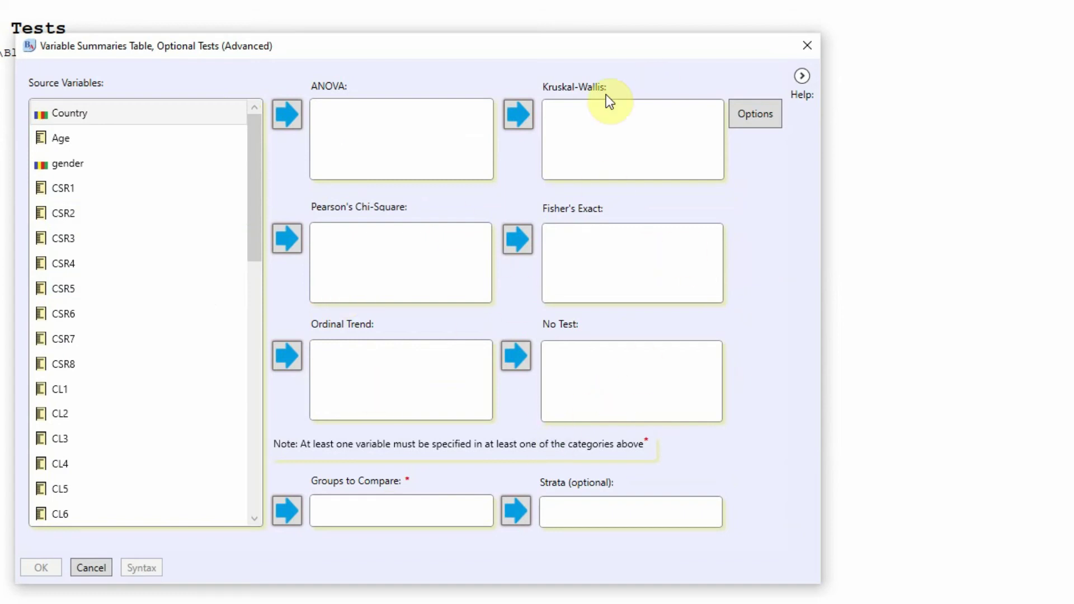
drag(255, 140, 268, 394)
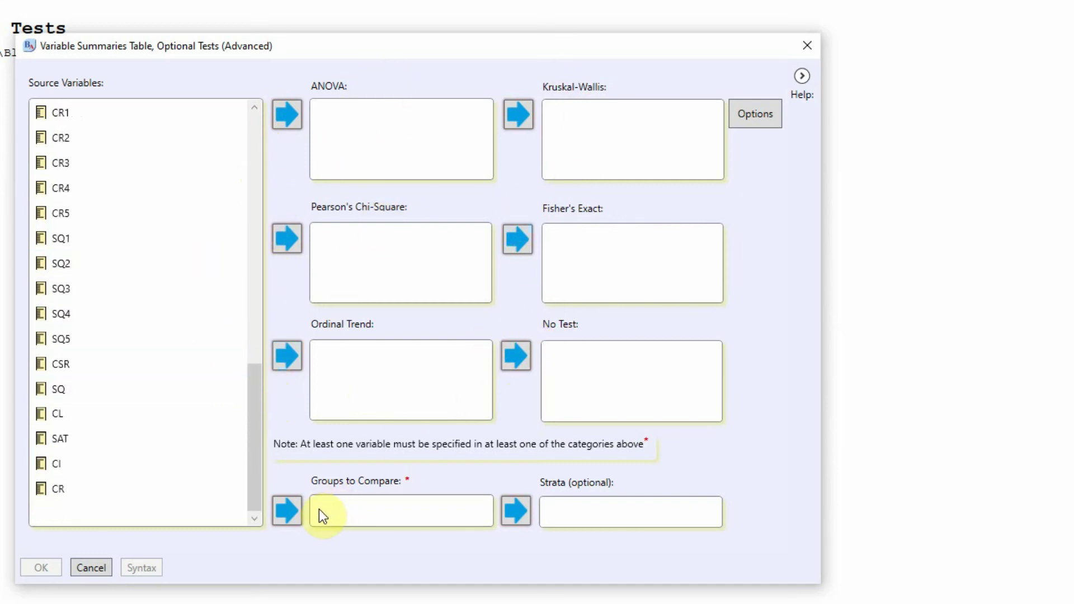
Step: Put CSR under No Test and Country under Groups to Compare, leaving options at defaults
click(743, 119)
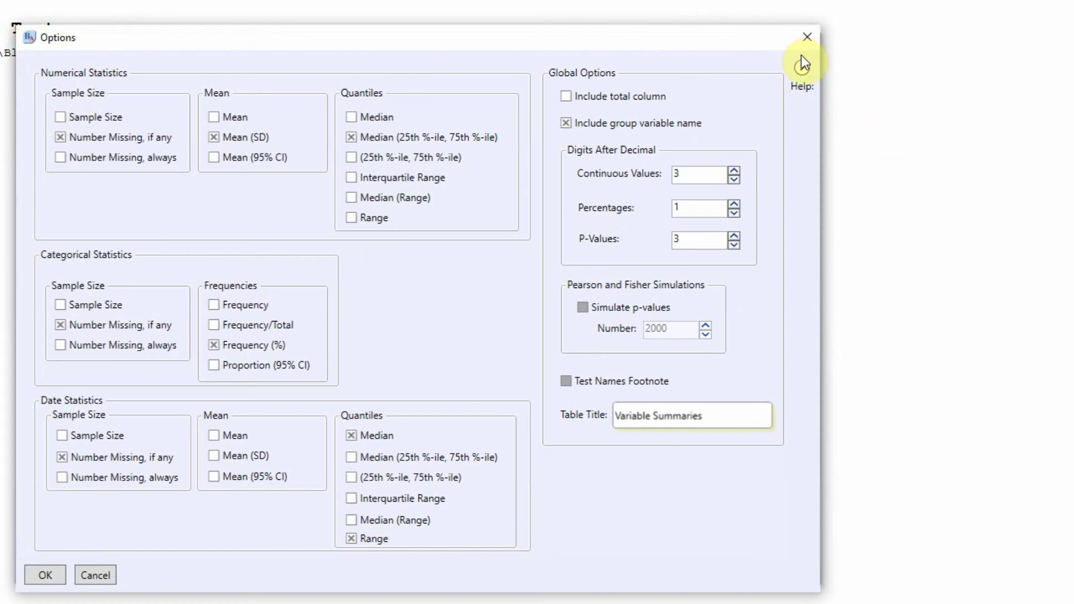
click(807, 37)
scroll(257, 441, up, 1)
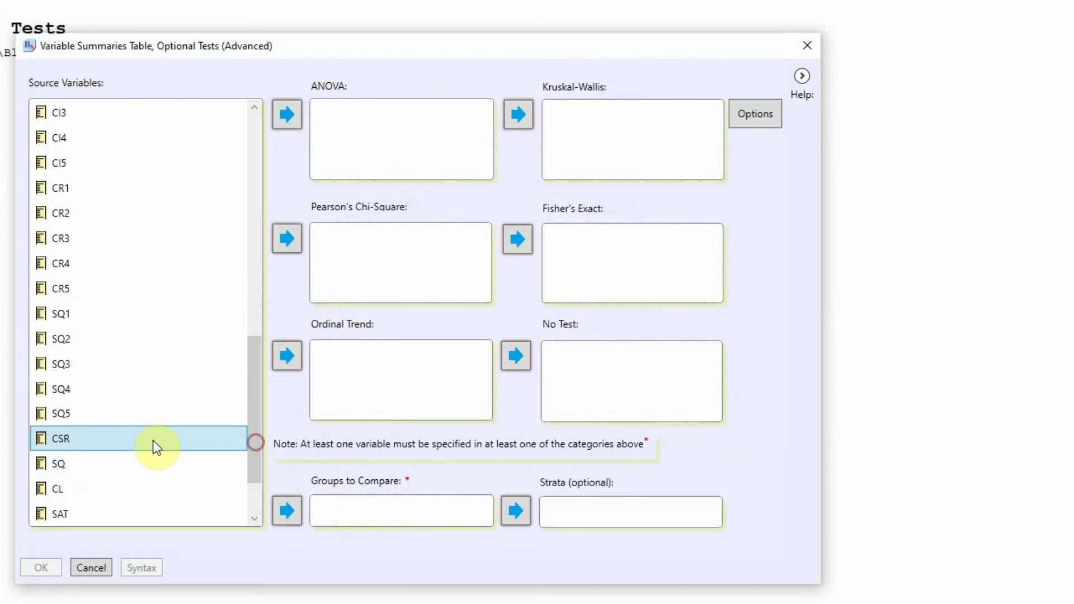
click(515, 357)
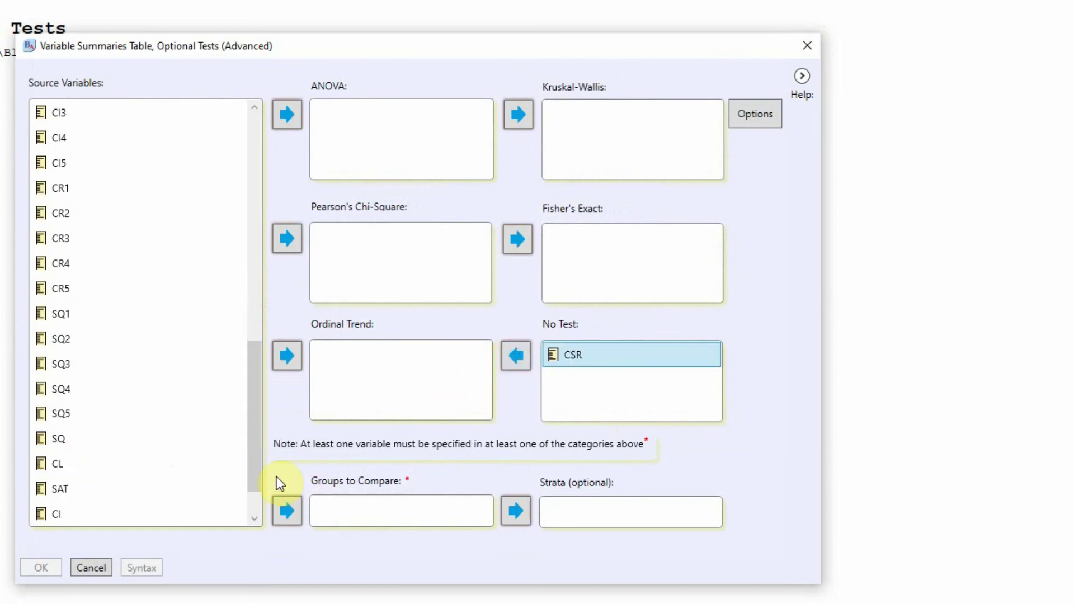
drag(256, 468, 257, 203)
click(60, 108)
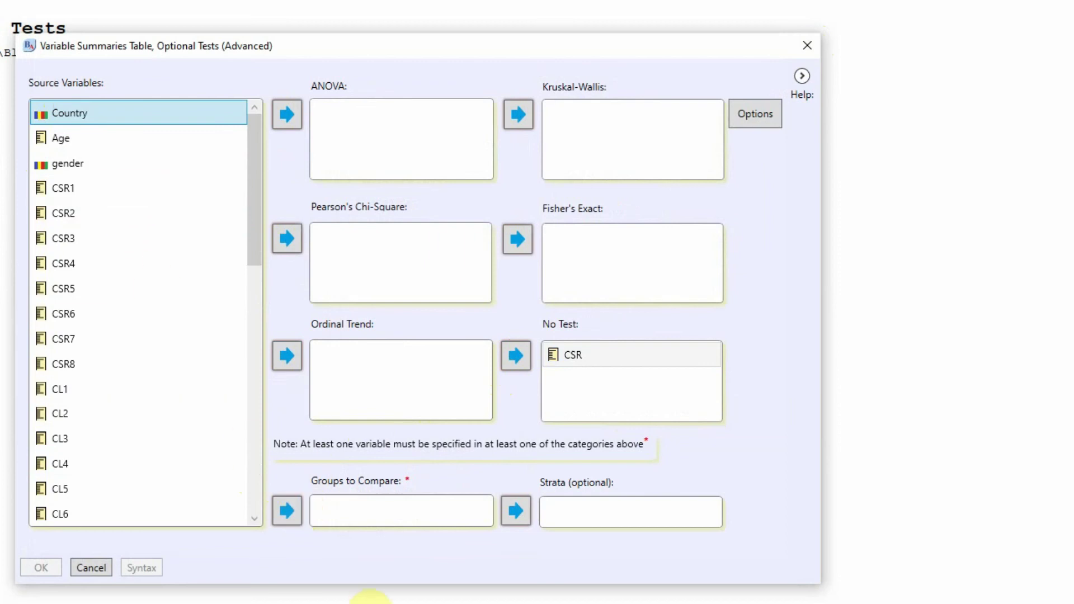
click(296, 507)
Step: Report categorical and numerical Sample Size plus the numerical Mean
click(751, 118)
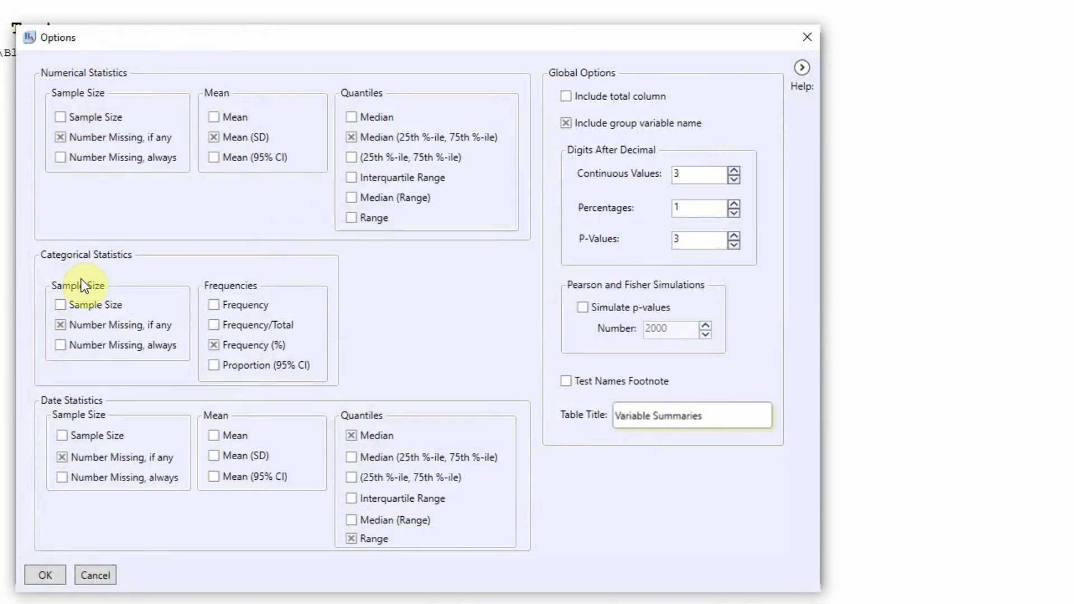
click(75, 306)
click(70, 118)
click(225, 116)
click(47, 576)
Step: Run the CSR summary across the China, Italy and Pakistan groups
click(153, 521)
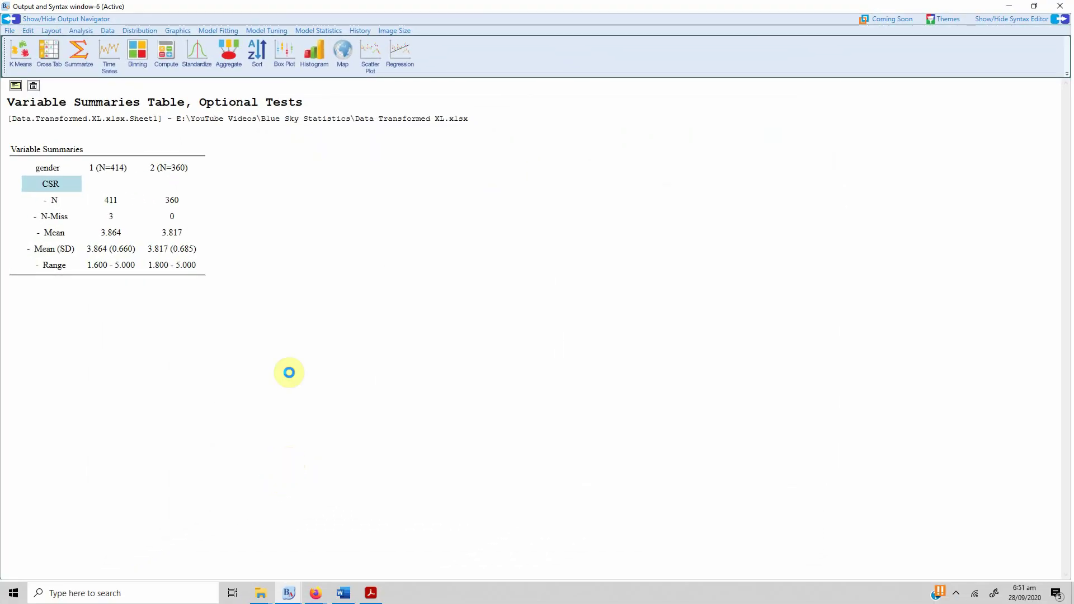